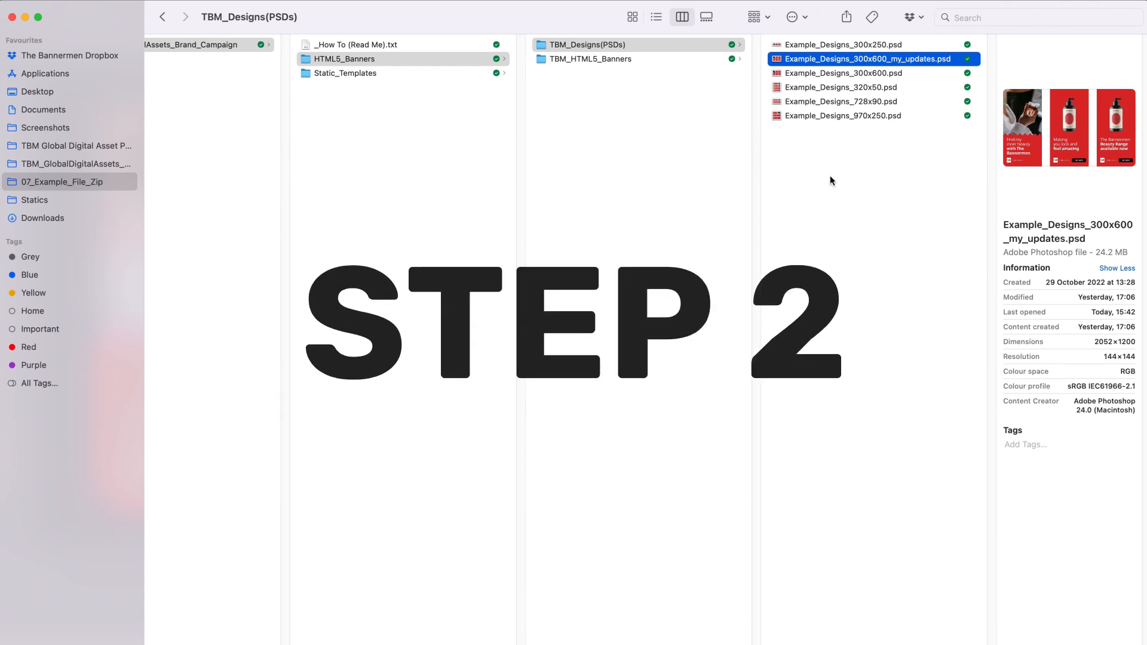
- Open Example_Designs_300x600_my_updates.psd from the TBM_Designs(PSDs) folder in Photoshop
double_click(859, 59)
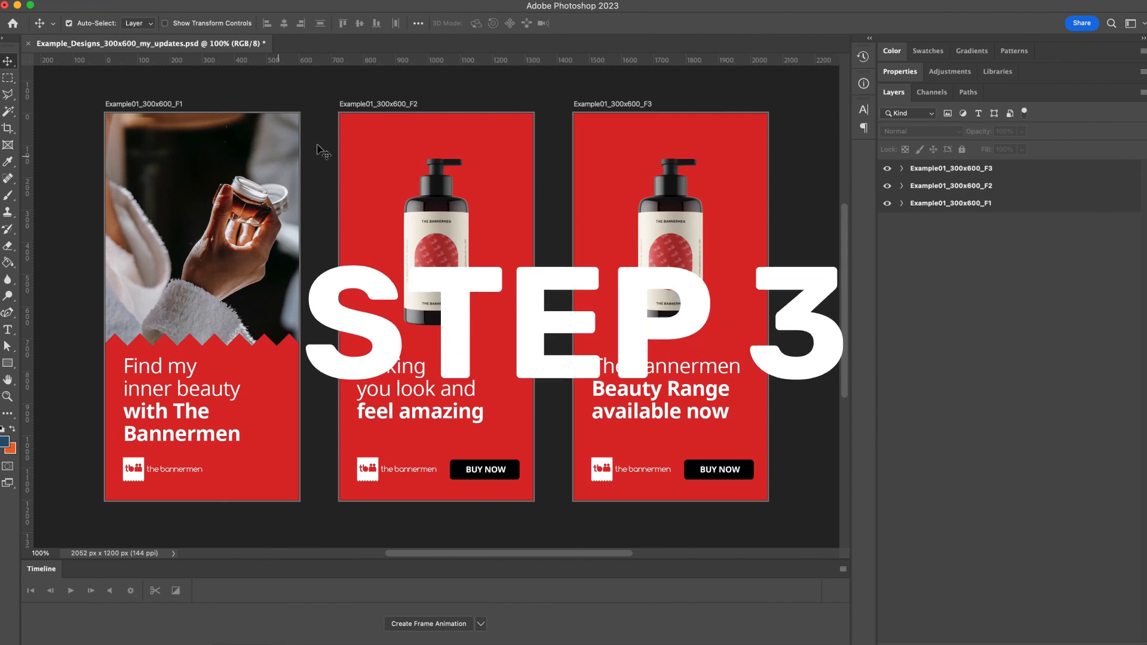
click(800, 185)
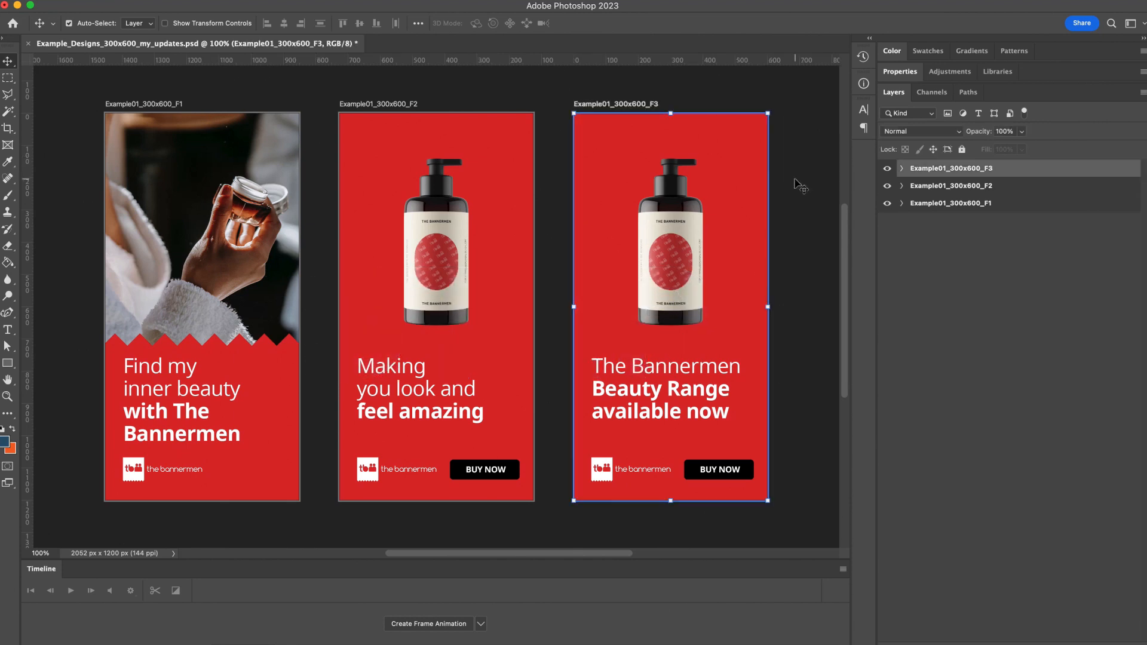
click(800, 185)
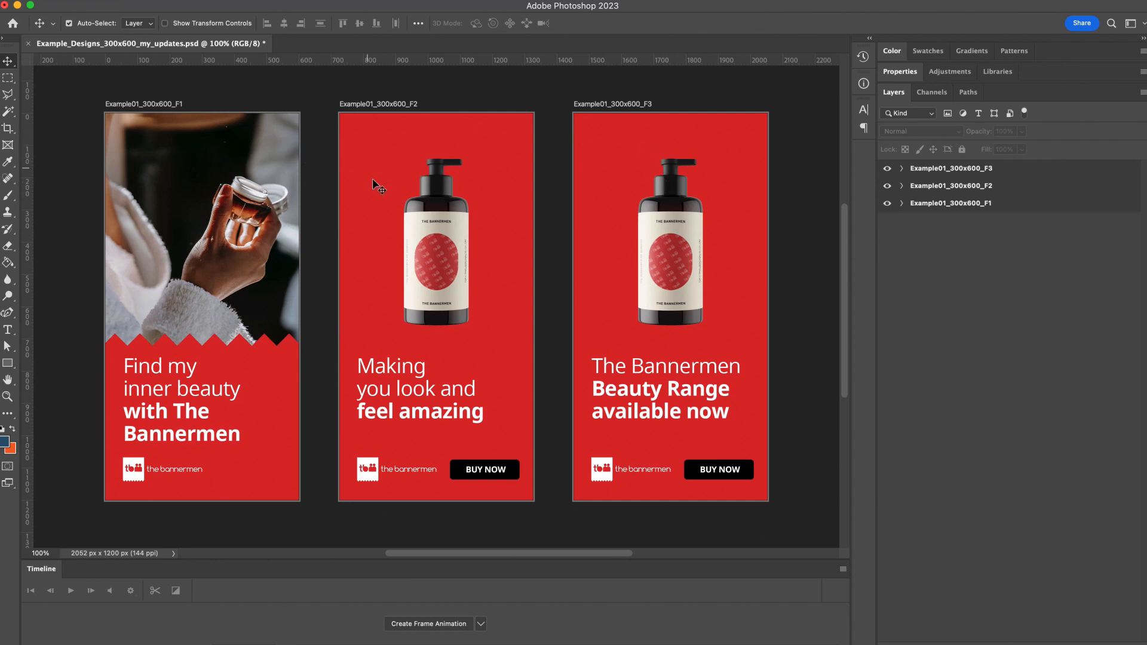
- Inspect the layers inside artboard Example01_300x600_F1 and check artboard Example01_300x600_F3
click(901, 204)
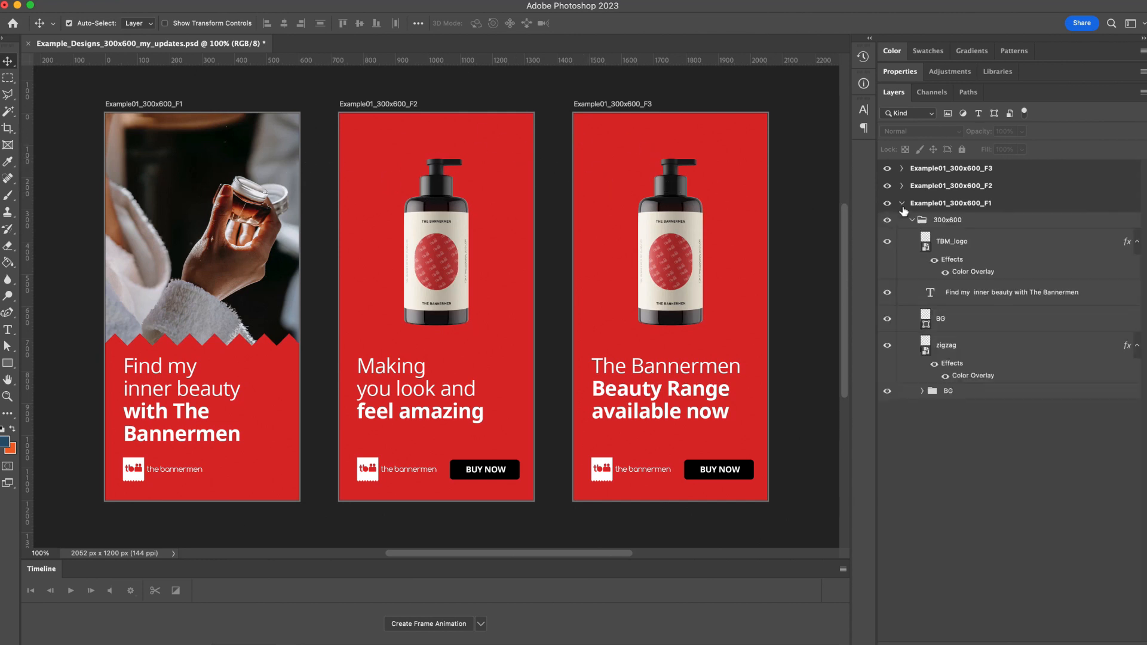
click(902, 204)
click(905, 171)
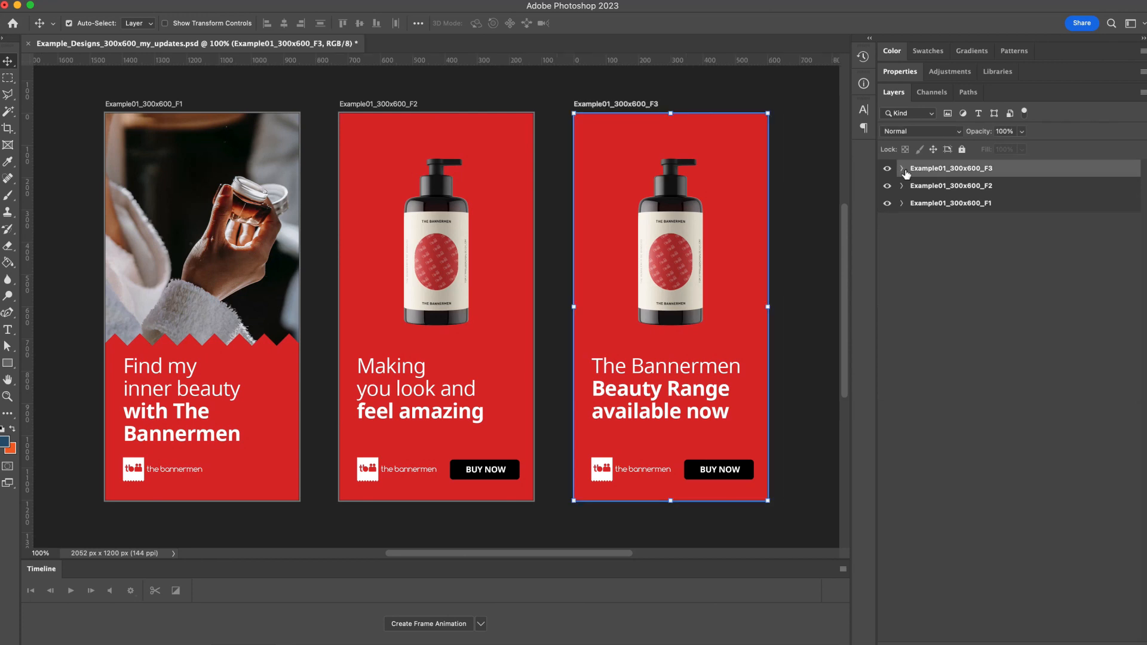
click(901, 169)
click(901, 169)
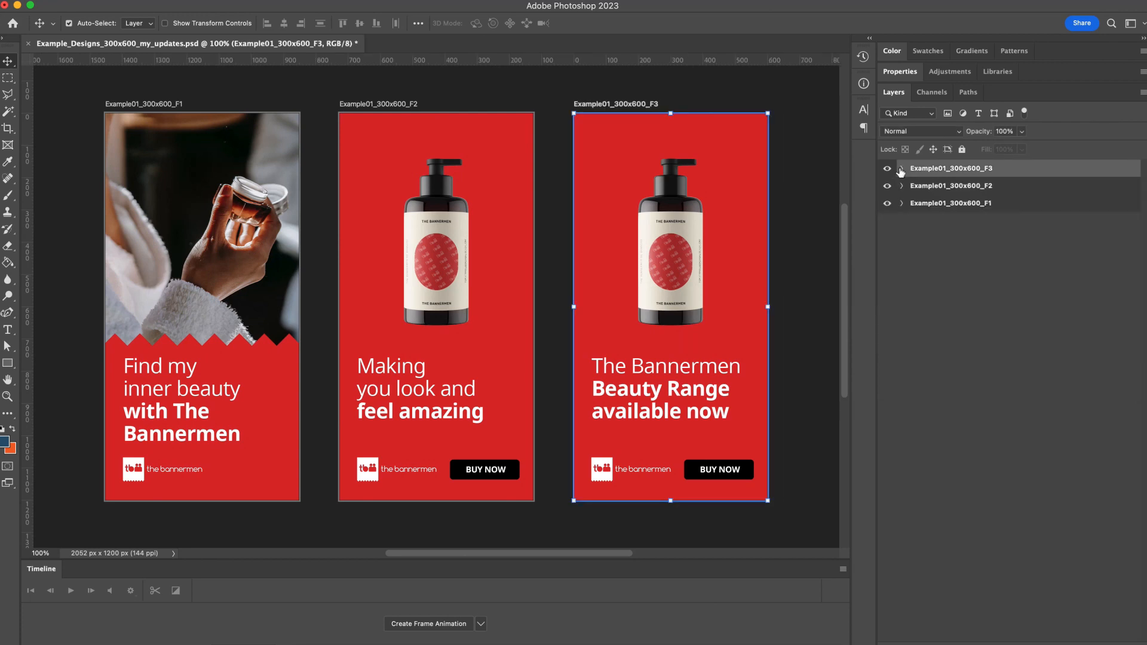
click(810, 181)
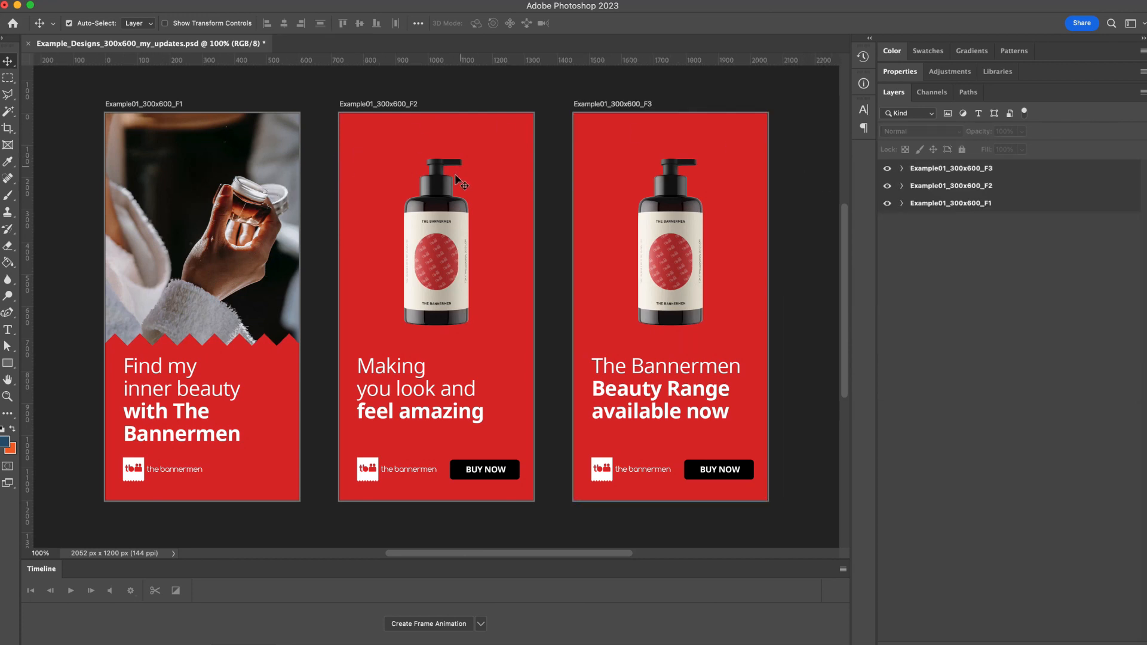
- Try a rectangular marquee selection around the whole Example01_300x600_F2 artboard and clear it
click(8, 79)
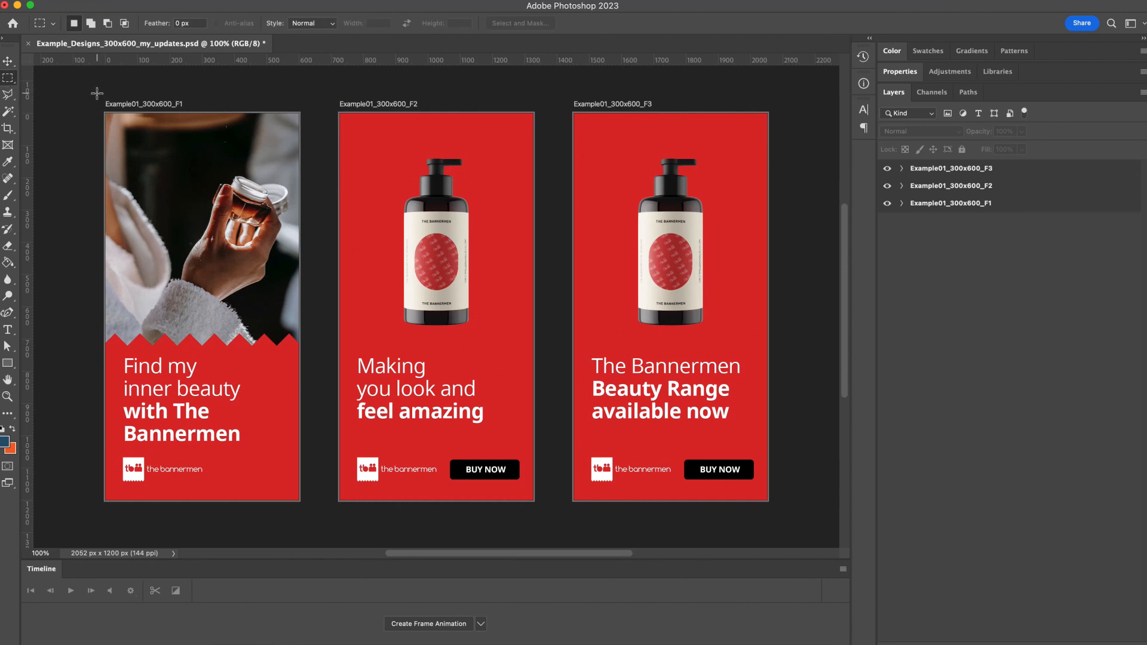
drag(339, 113, 534, 505)
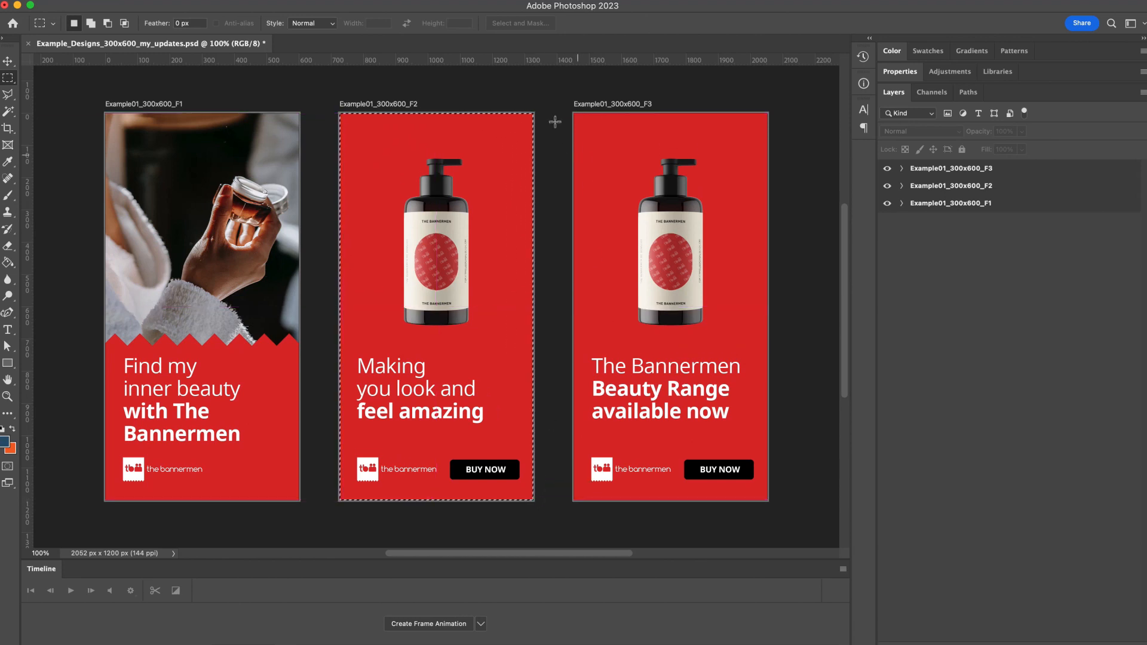
click(551, 109)
- Try rectangular marquee selections of 600 x 1200 px around the Example01_300x600_F3 artboard and clear them
drag(575, 112, 800, 503)
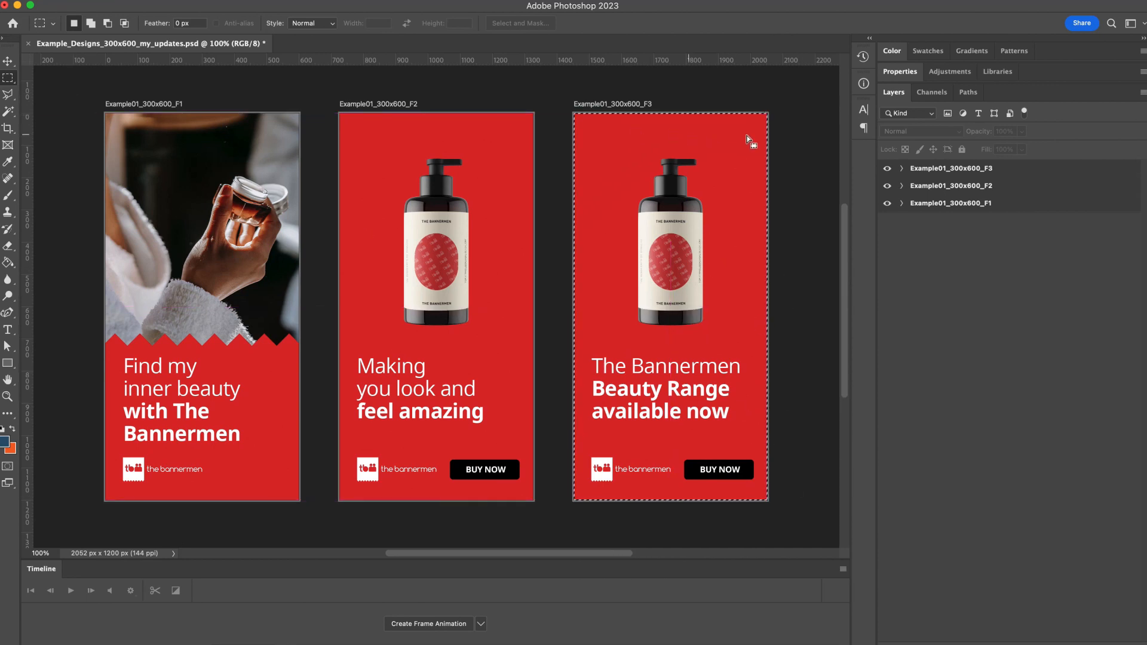
click(786, 137)
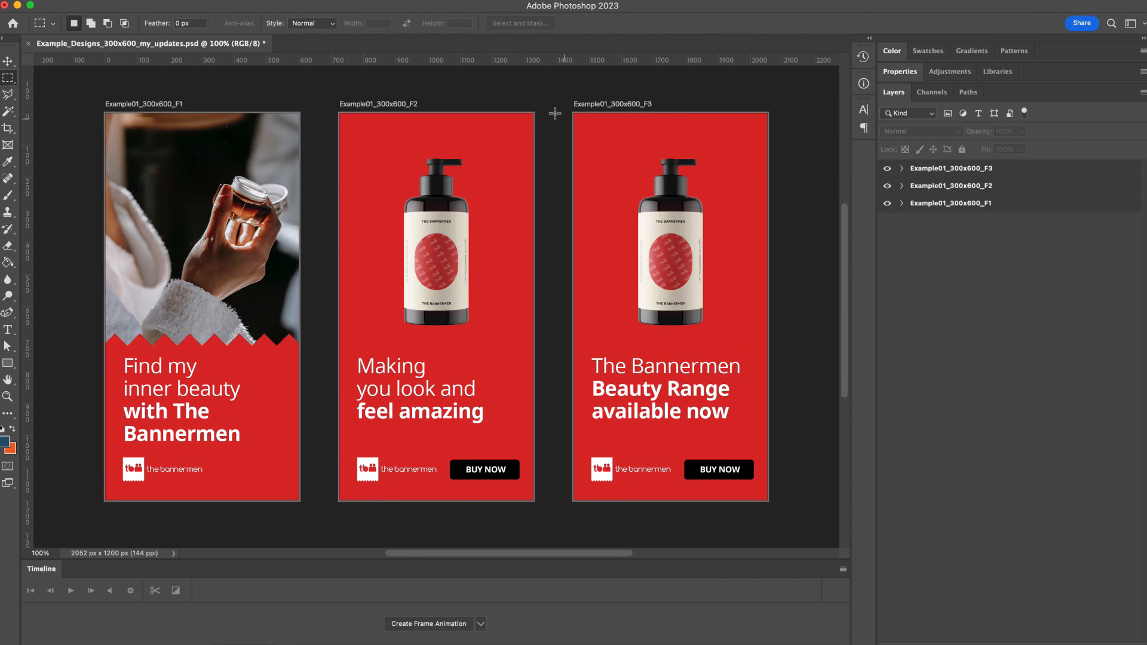
drag(568, 107, 772, 501)
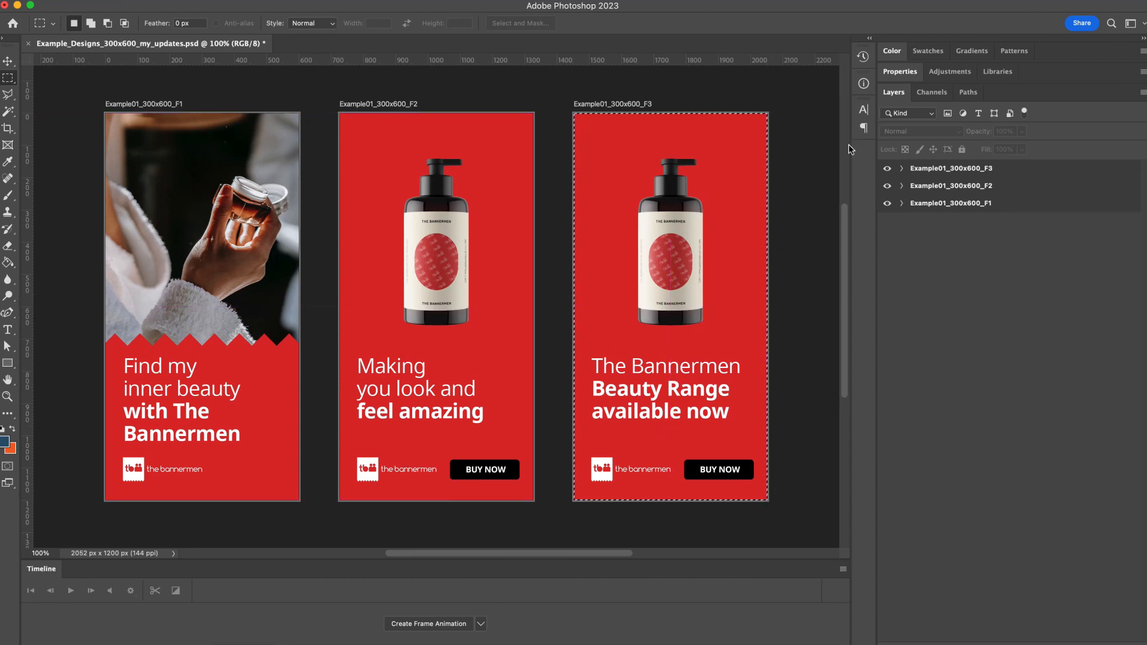
click(814, 177)
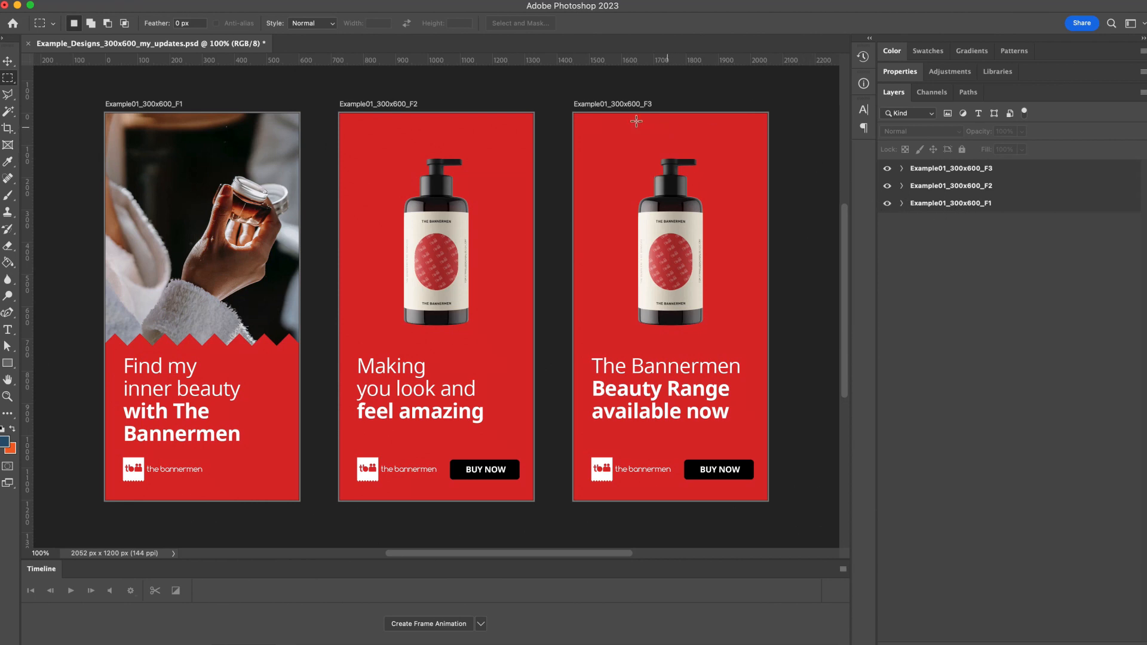
drag(572, 113, 797, 501)
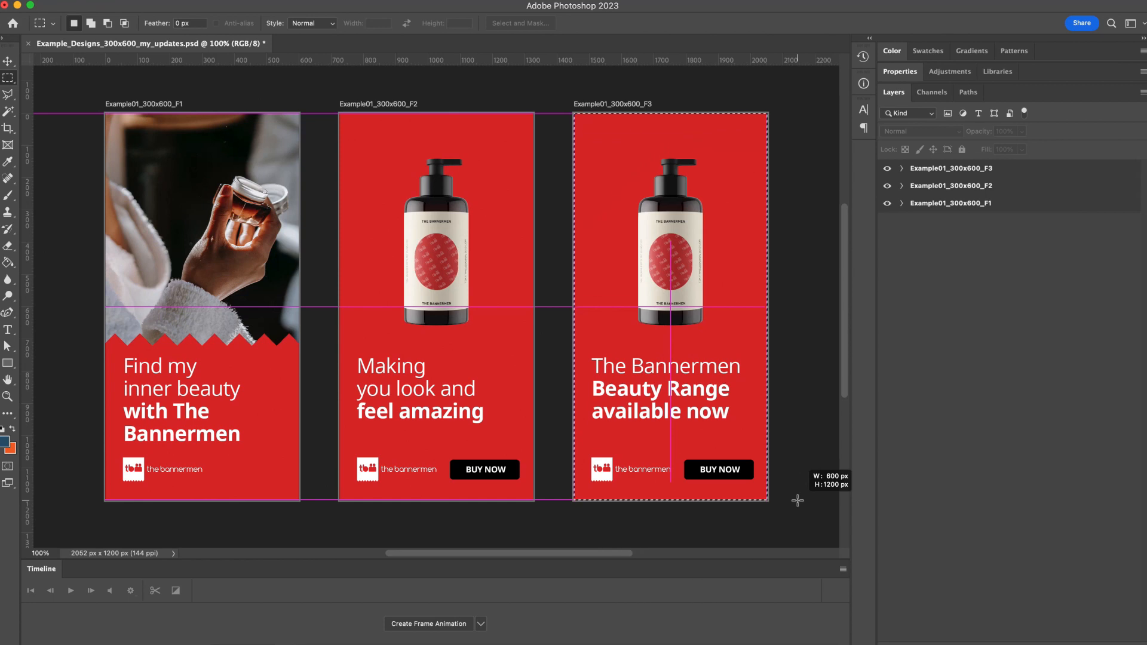
drag(797, 500, 798, 500)
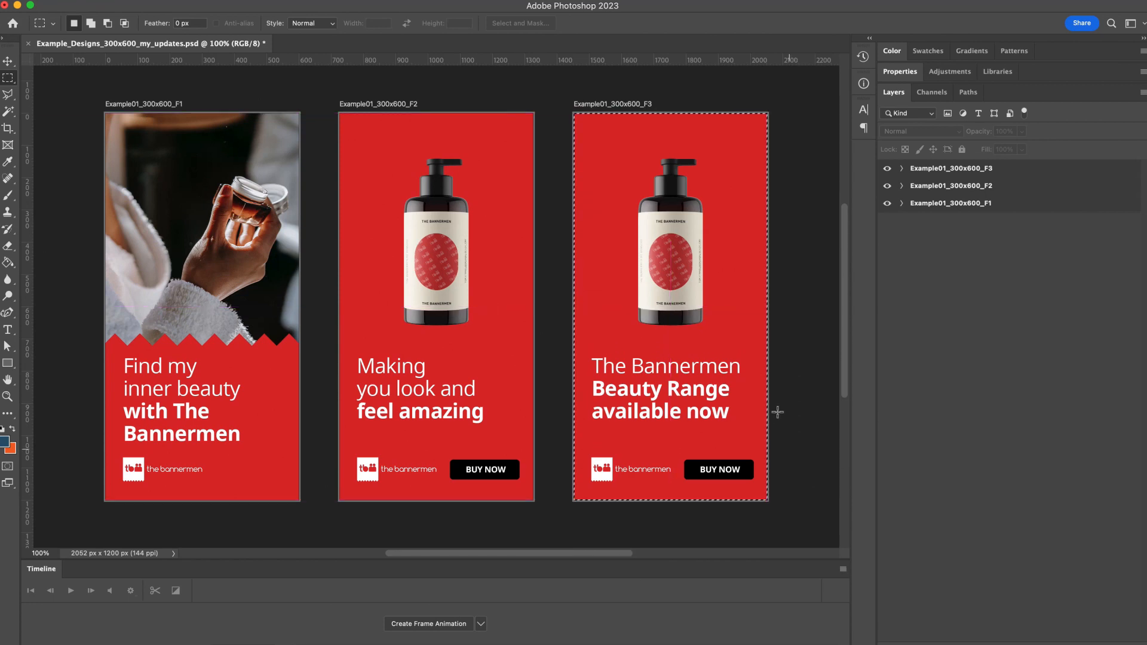
click(796, 227)
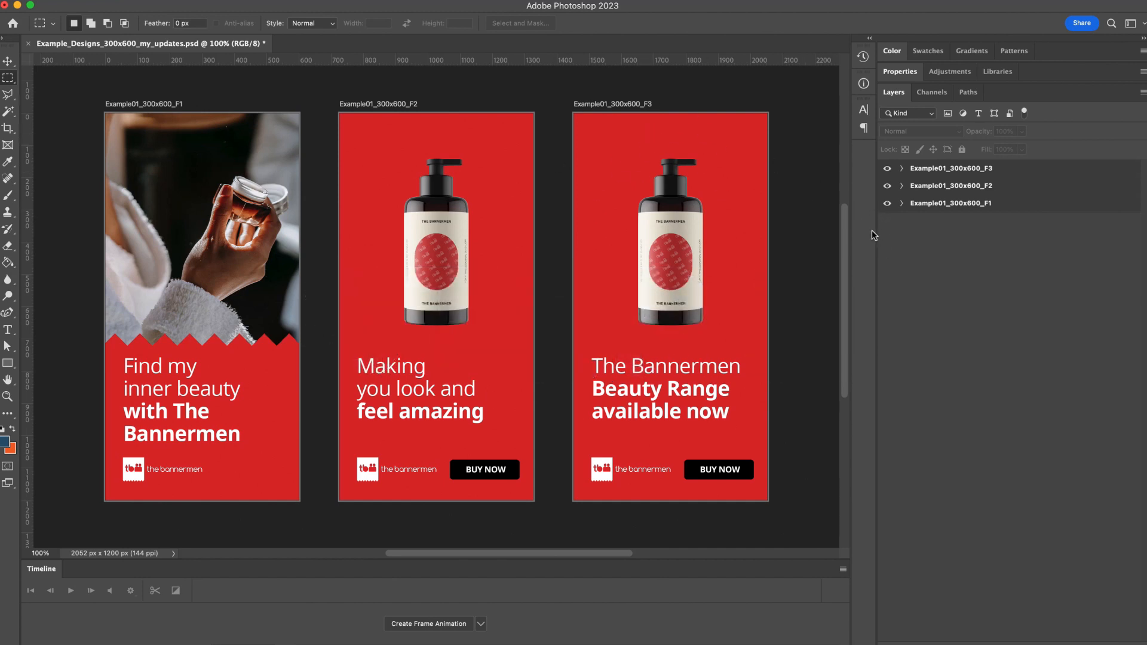
- Hide artboards Example01_300x600_F1 and Example01_300x600_F2 so that only Example01_300x600_F3 is shown
click(7, 62)
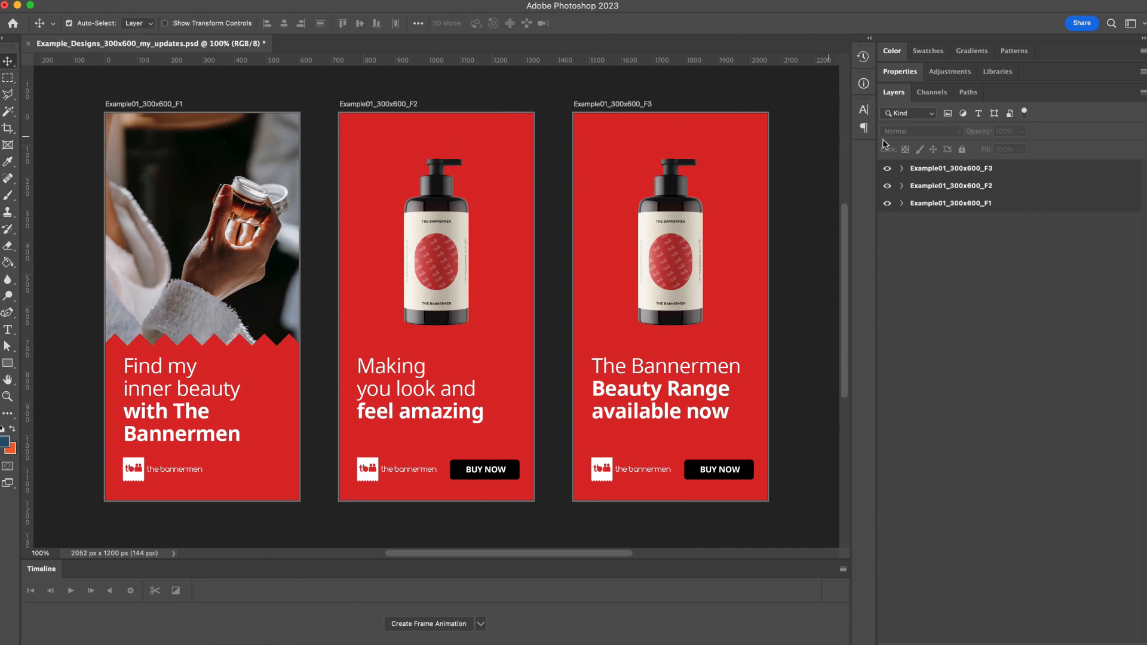
click(1003, 171)
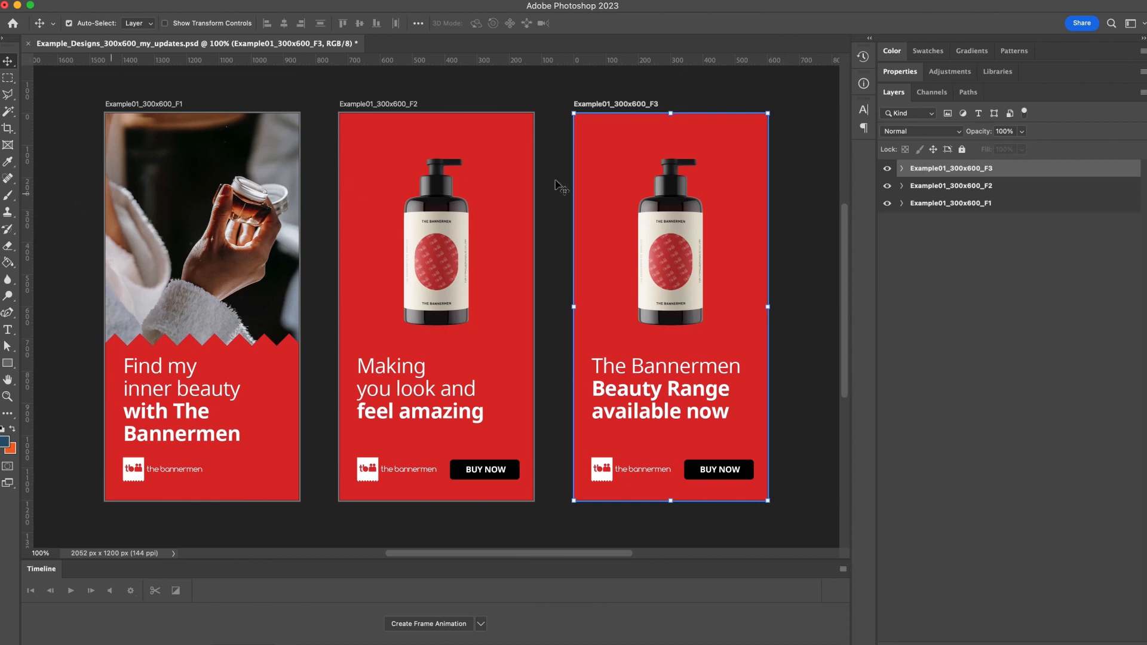
click(887, 204)
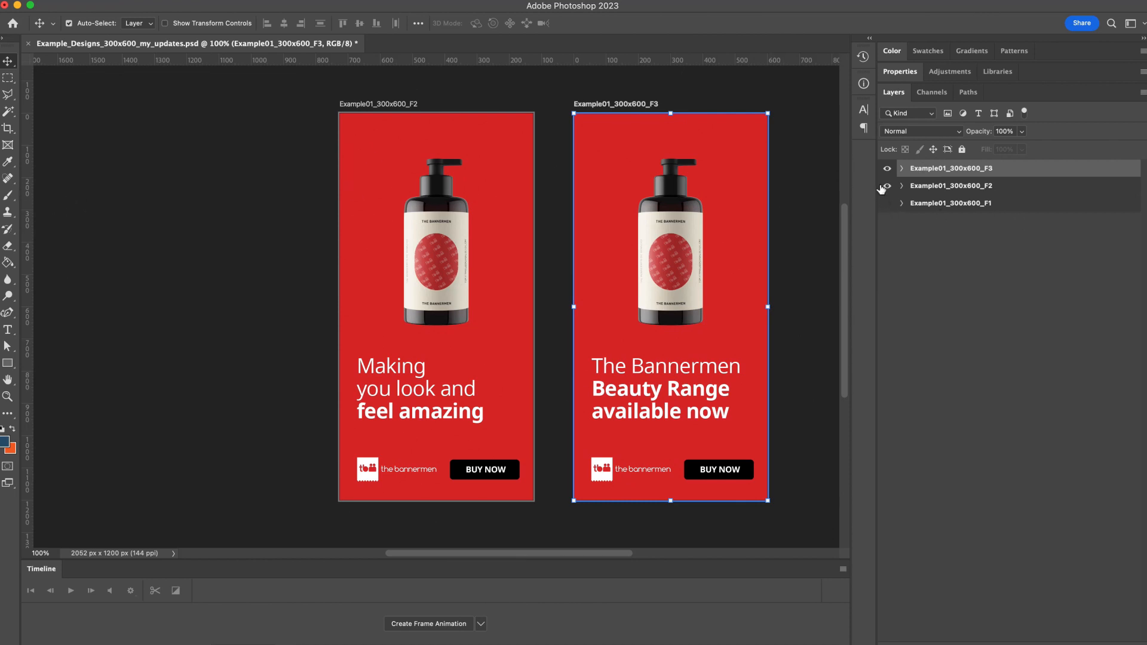
click(888, 186)
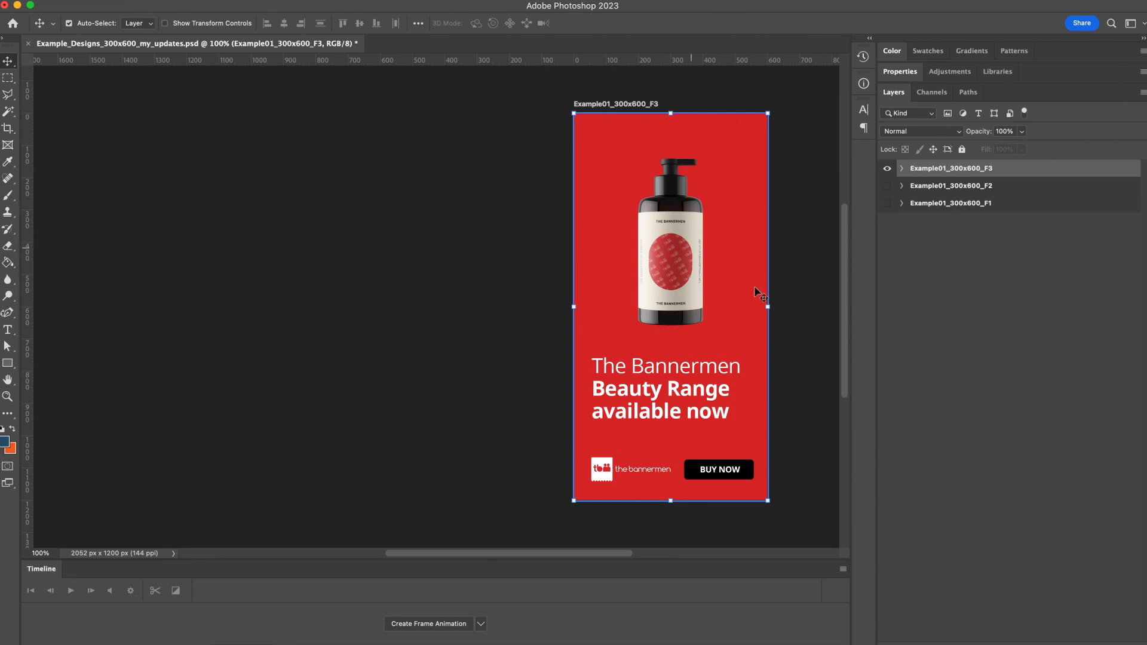
click(786, 252)
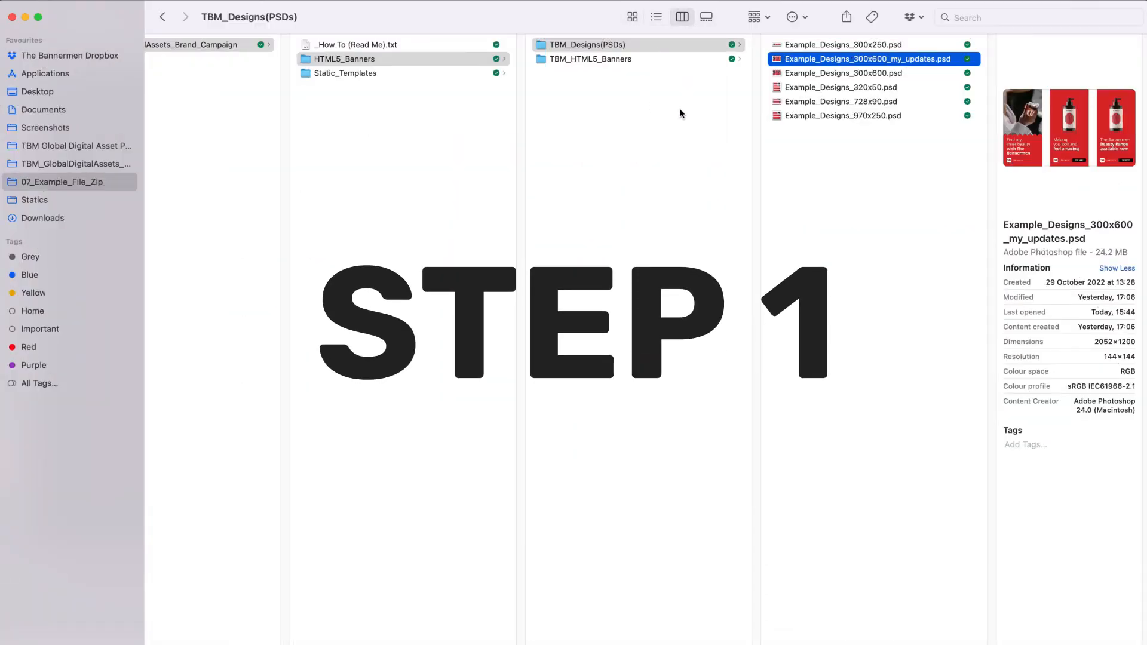
- In Finder, locate Example_Banner_300x600_backup.jpg in the 00_backup_images folder under TBM_HTML5_Banners and preview it
click(365, 60)
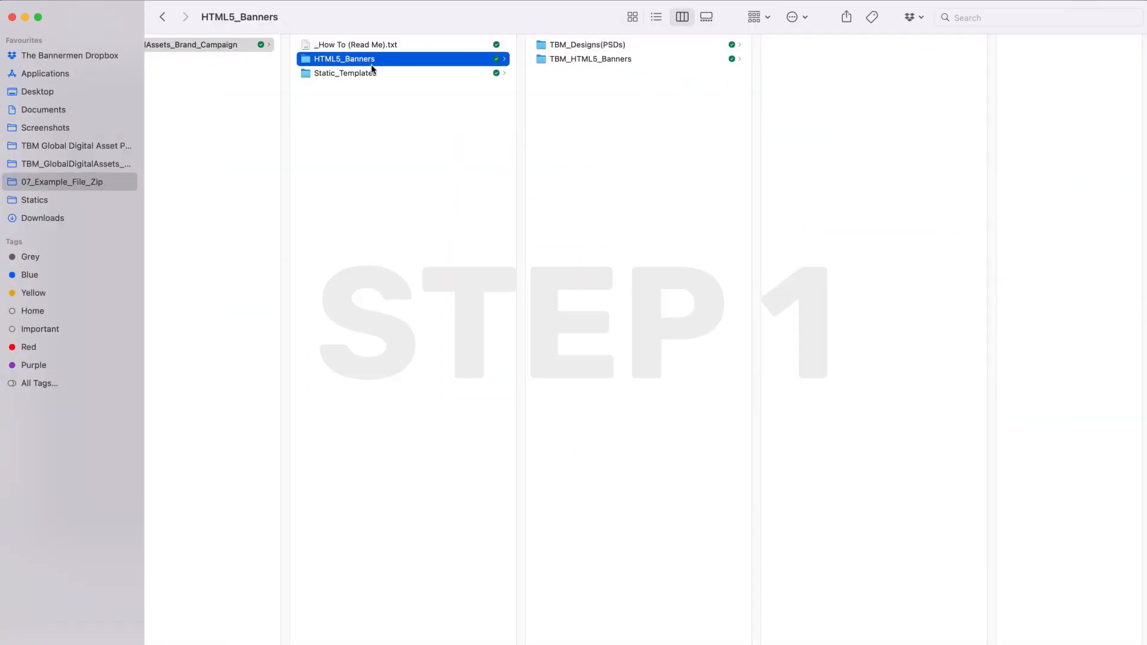
click(603, 59)
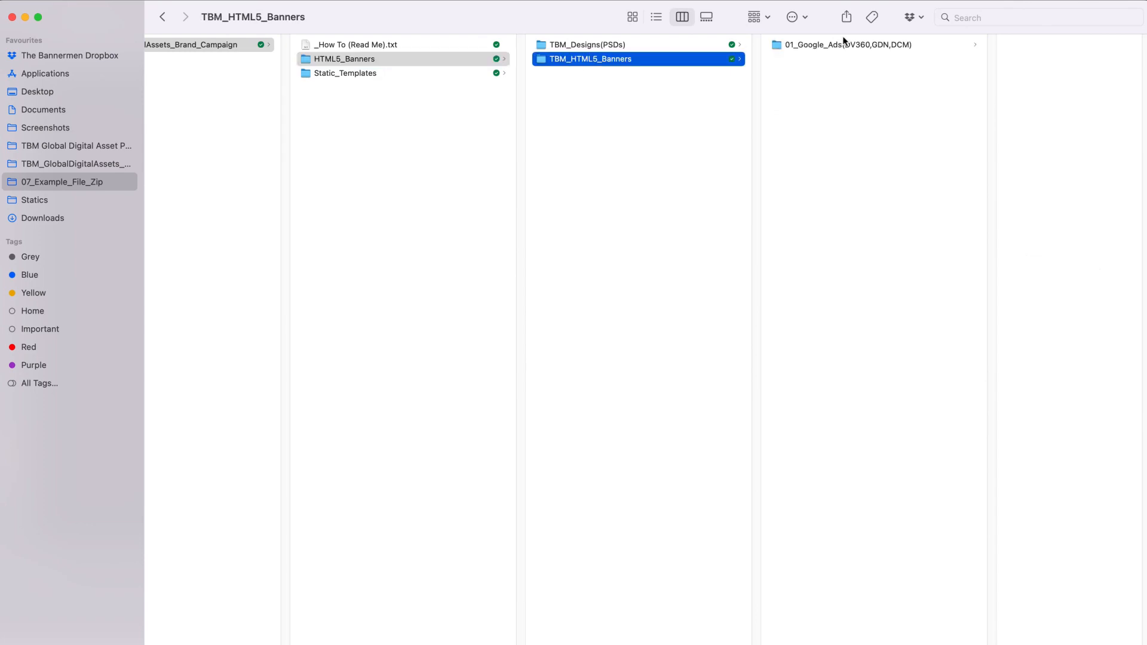
click(833, 43)
click(996, 45)
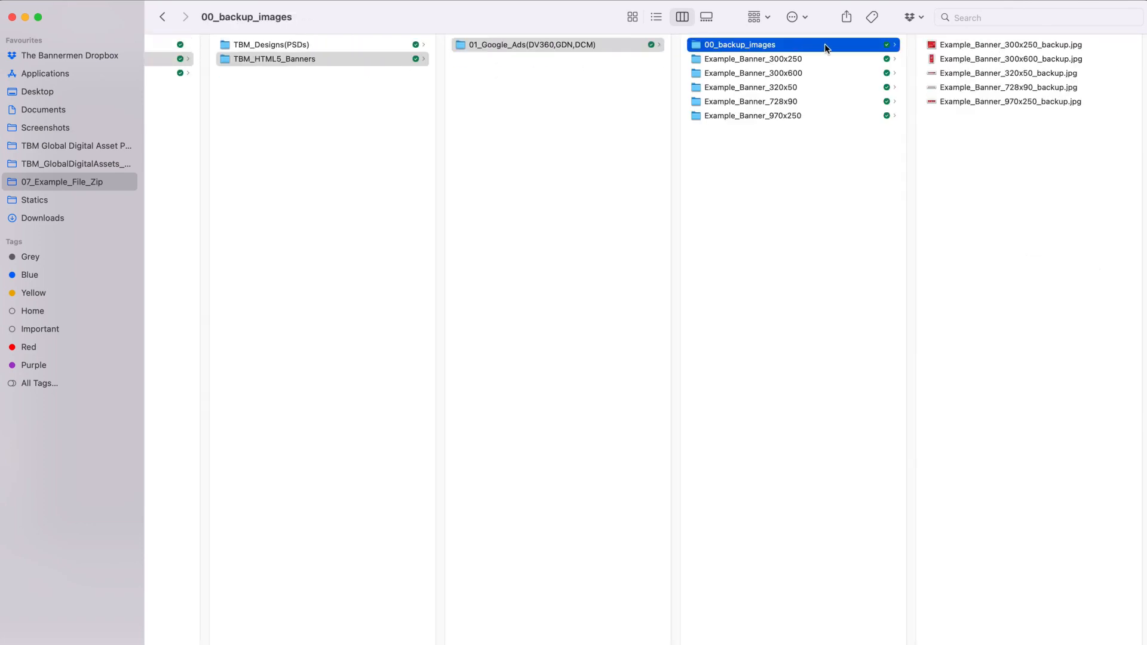
click(968, 57)
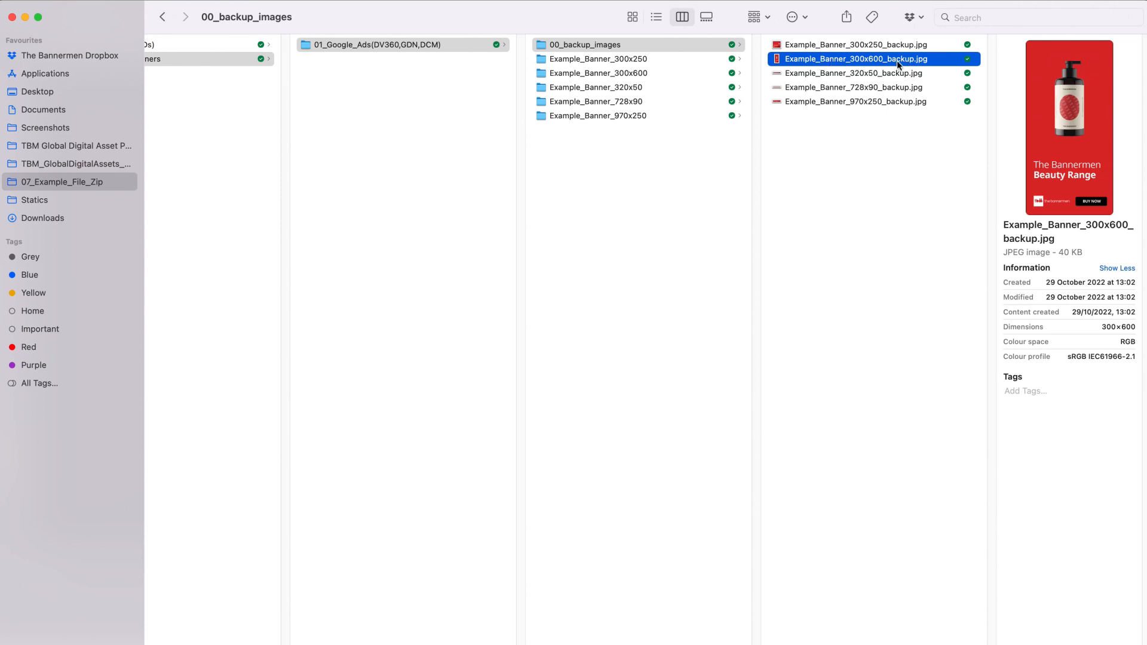
key(space)
key(space)
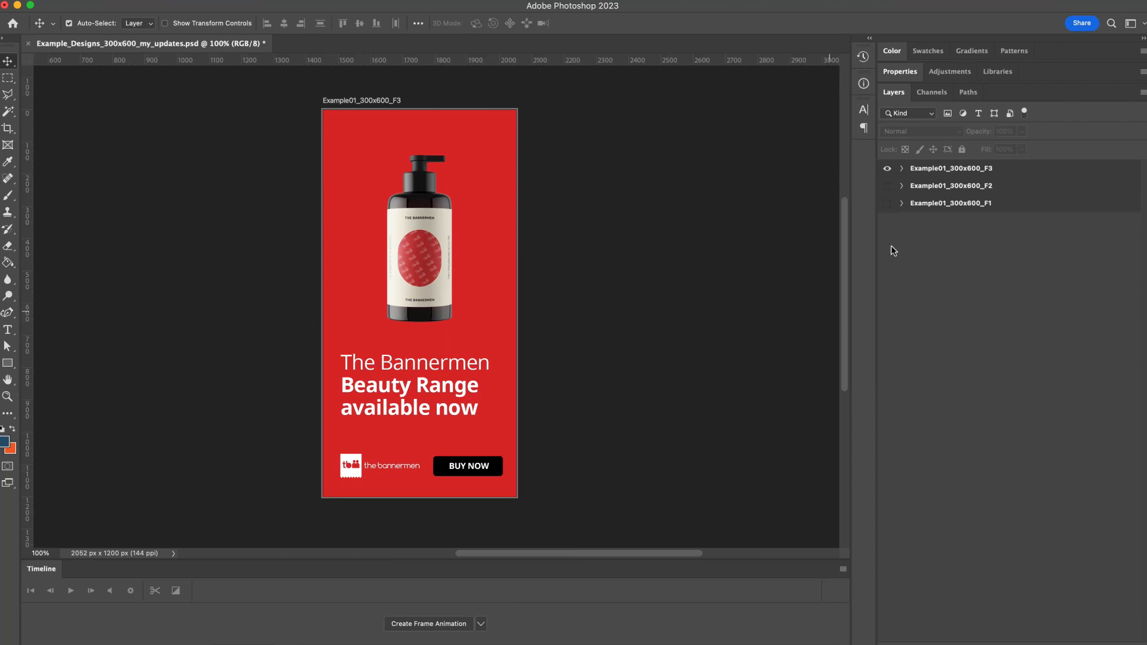
- Back in Photoshop, check that artboard F2 is hidden and open Save for Web for the visible F3 artboard
click(887, 186)
click(887, 186)
click(95, 3)
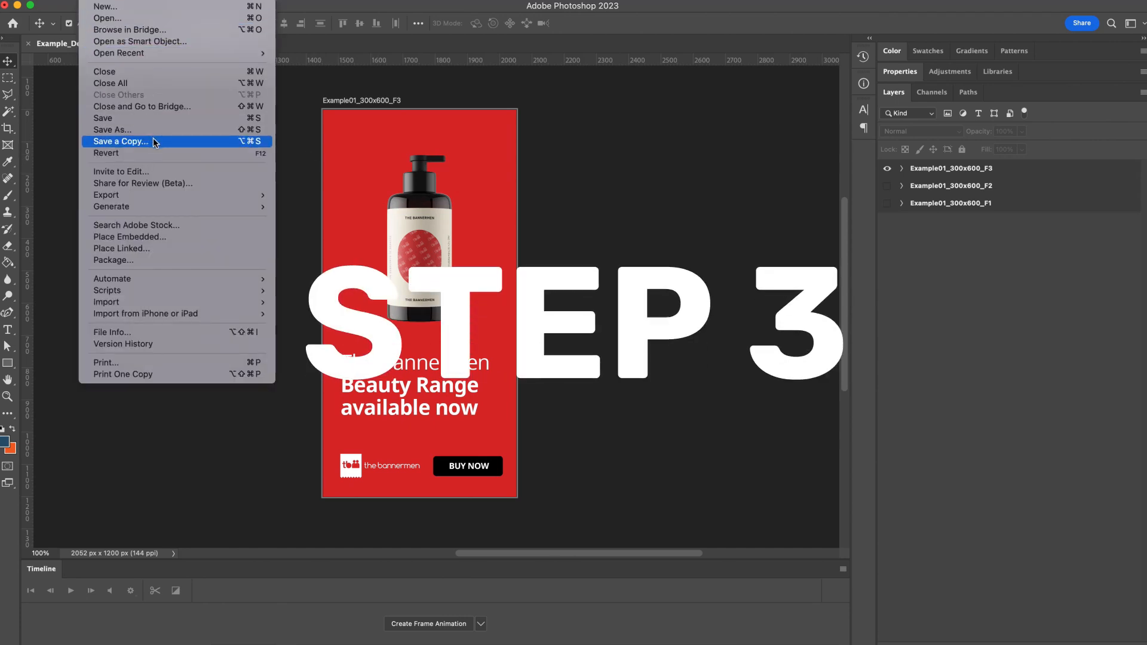
mouse_move(142, 195)
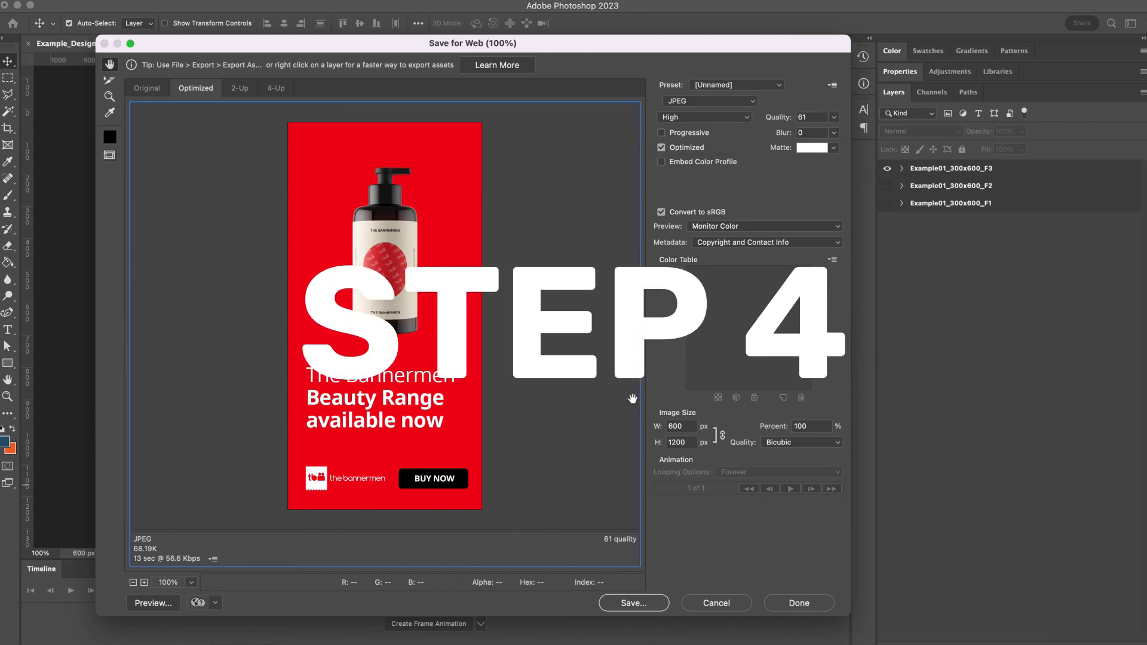
- Set the export image width to 300 px, scaling the artboard to 300 x 600 px at 50 percent
double_click(675, 426)
text(30)
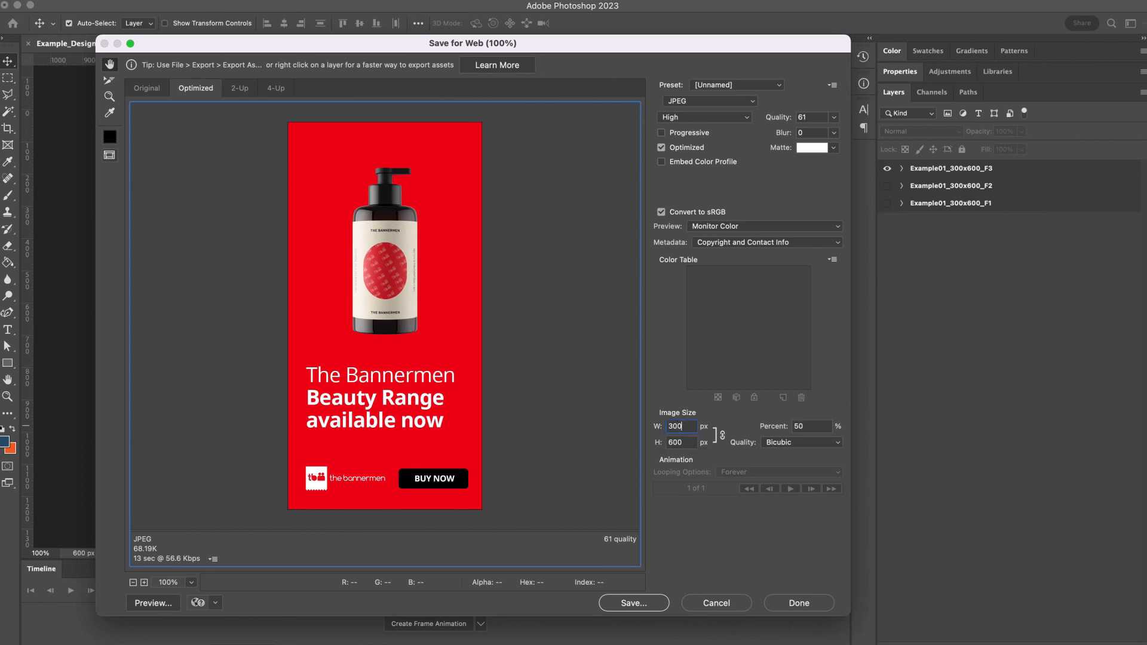
key(Return)
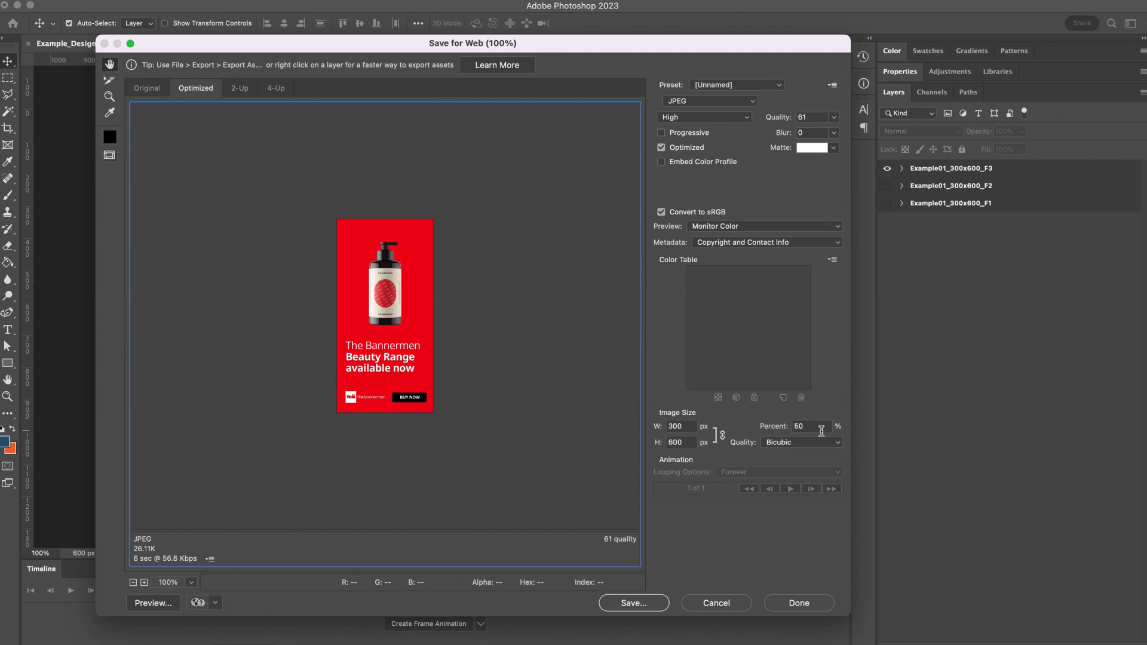
double_click(800, 427)
click(815, 428)
- Keep JPEG as the export format and raise its quality slightly
click(677, 102)
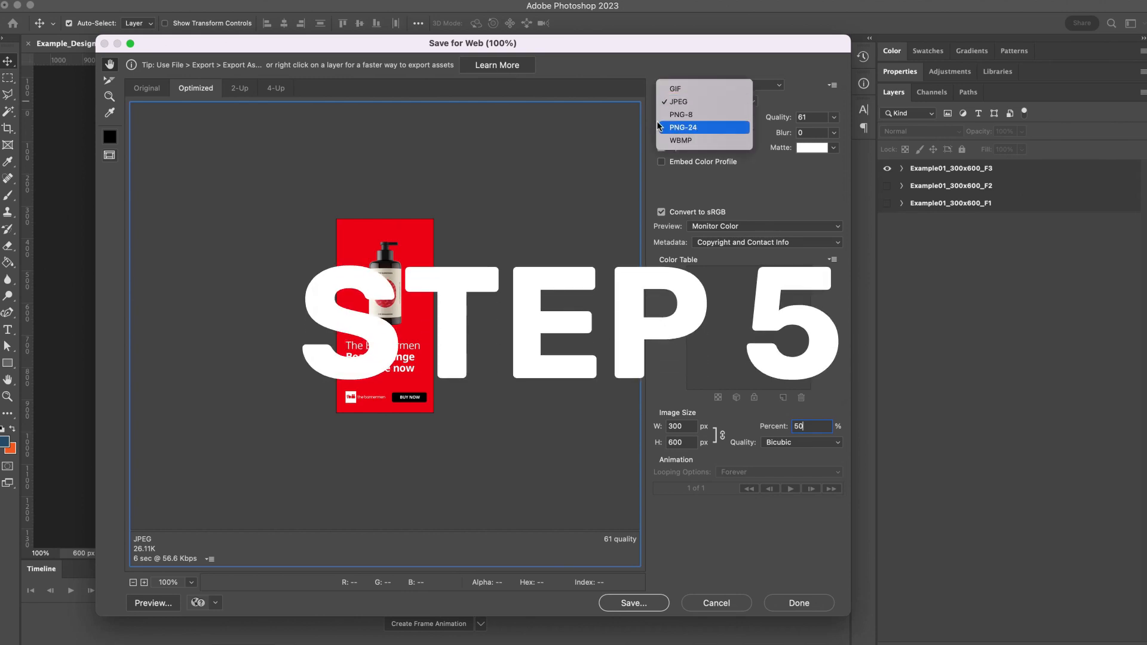
click(678, 102)
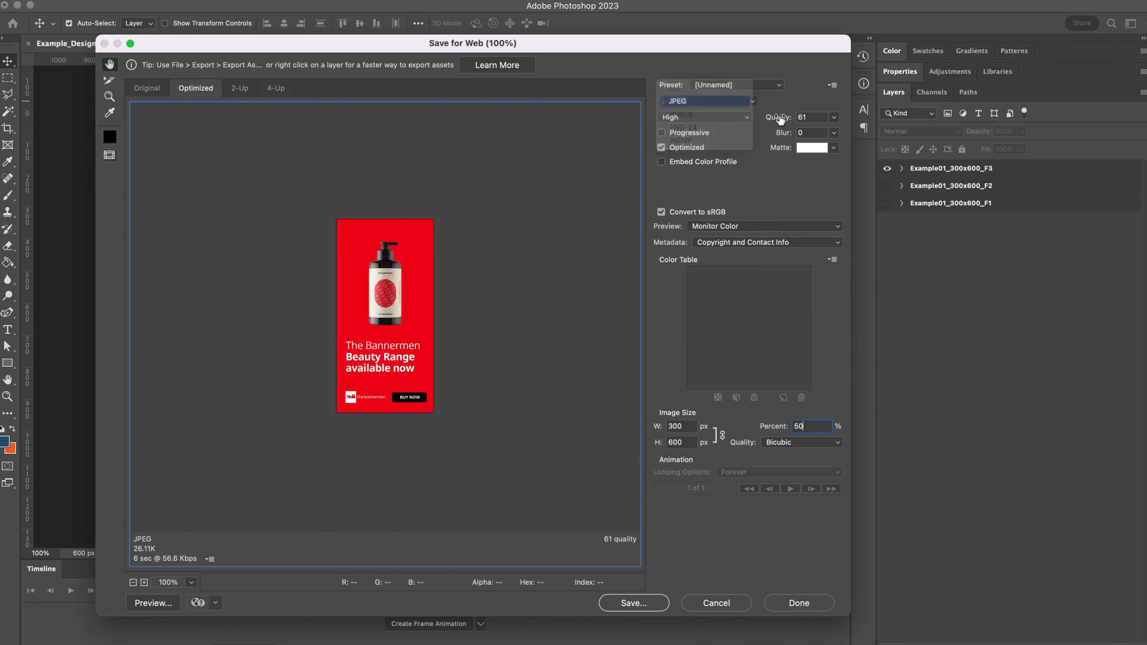
click(834, 118)
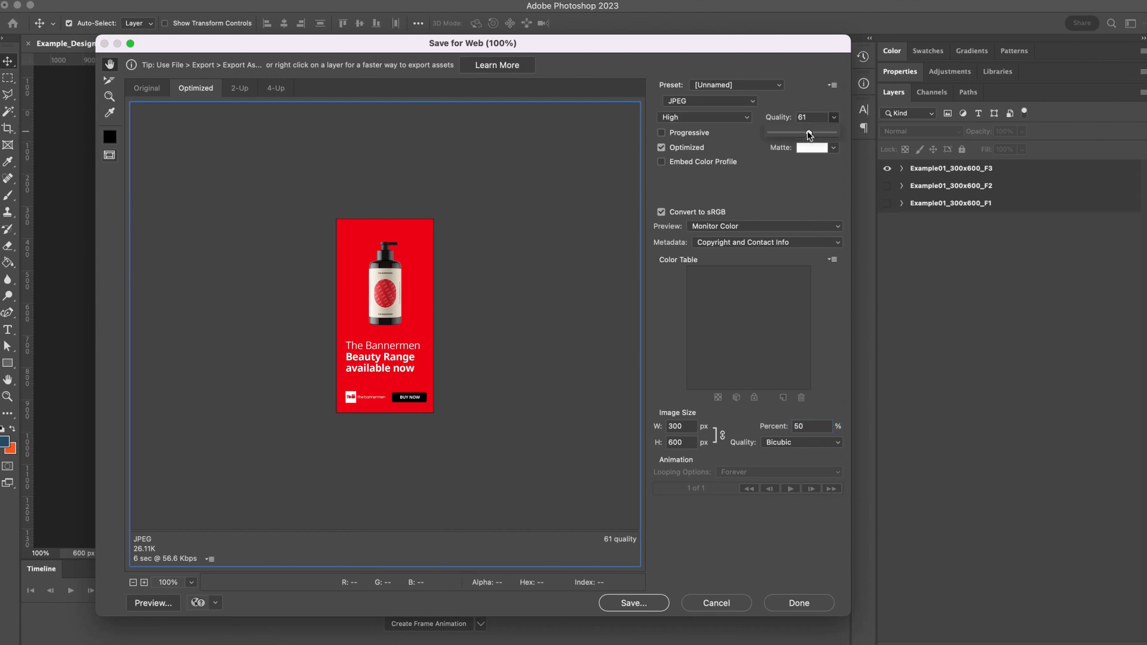
mouse_move(808, 135)
mouse_down()
mouse_move(792, 135)
mouse_move(818, 135)
mouse_up()
- Start saving the optimized JPEG and set its destination to 00_backup_images in 01_Google_Ads(DV360,GDN,DCM), within the 07_Example_File_Zip campaign's HTML5_Banners/TBM_HTML5_Banners folder
click(651, 605)
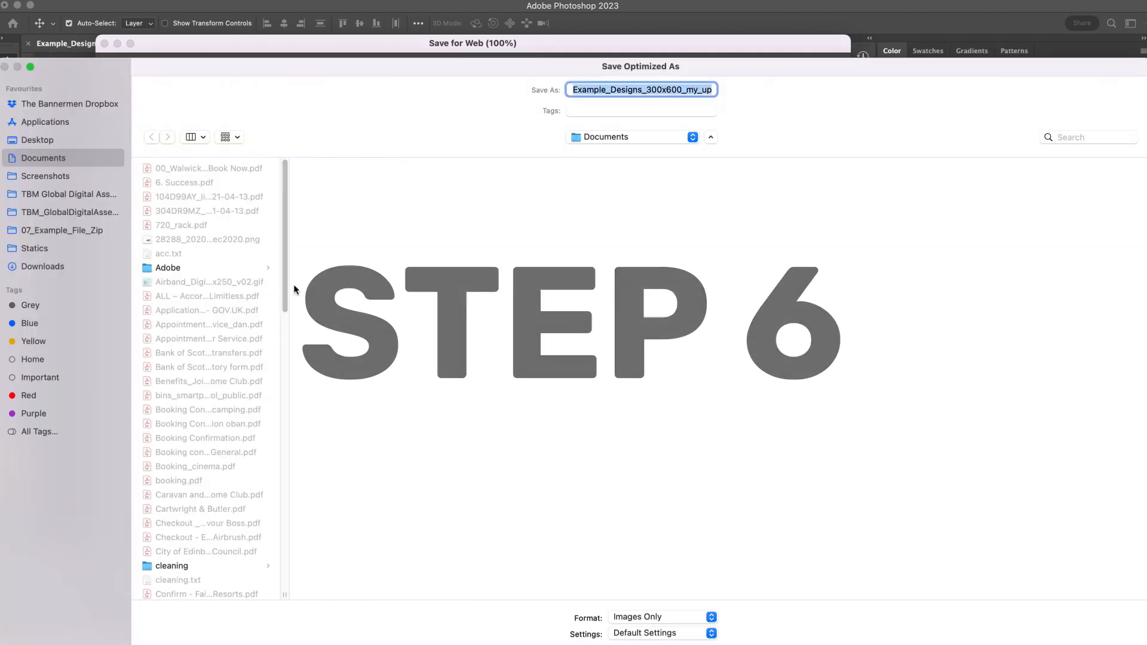
click(95, 227)
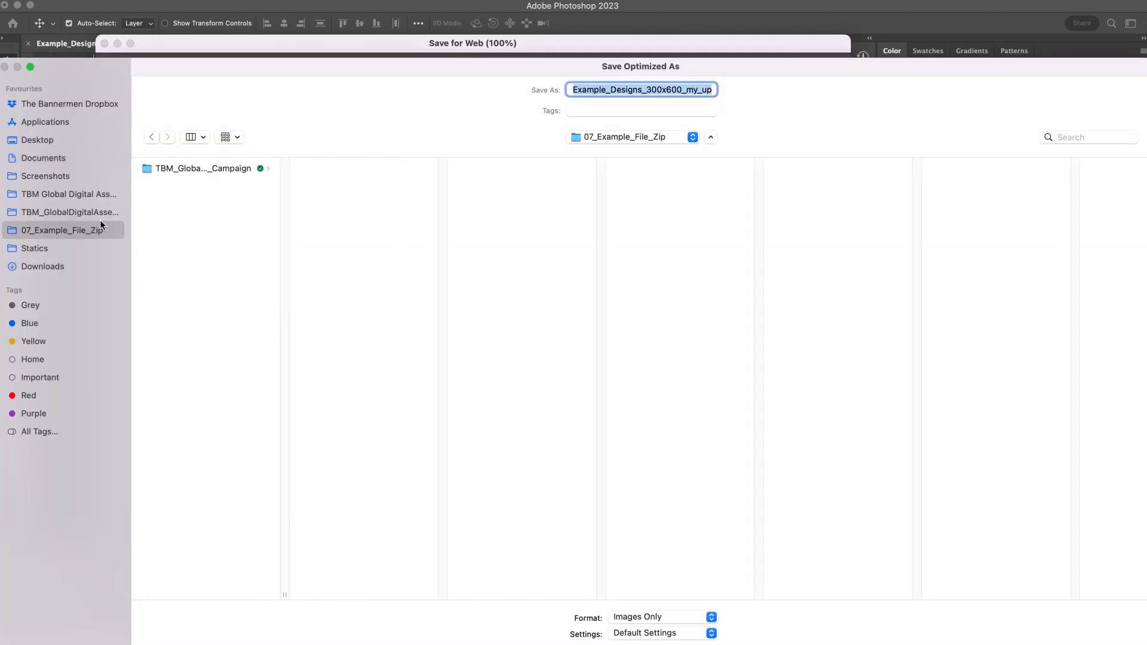
click(223, 170)
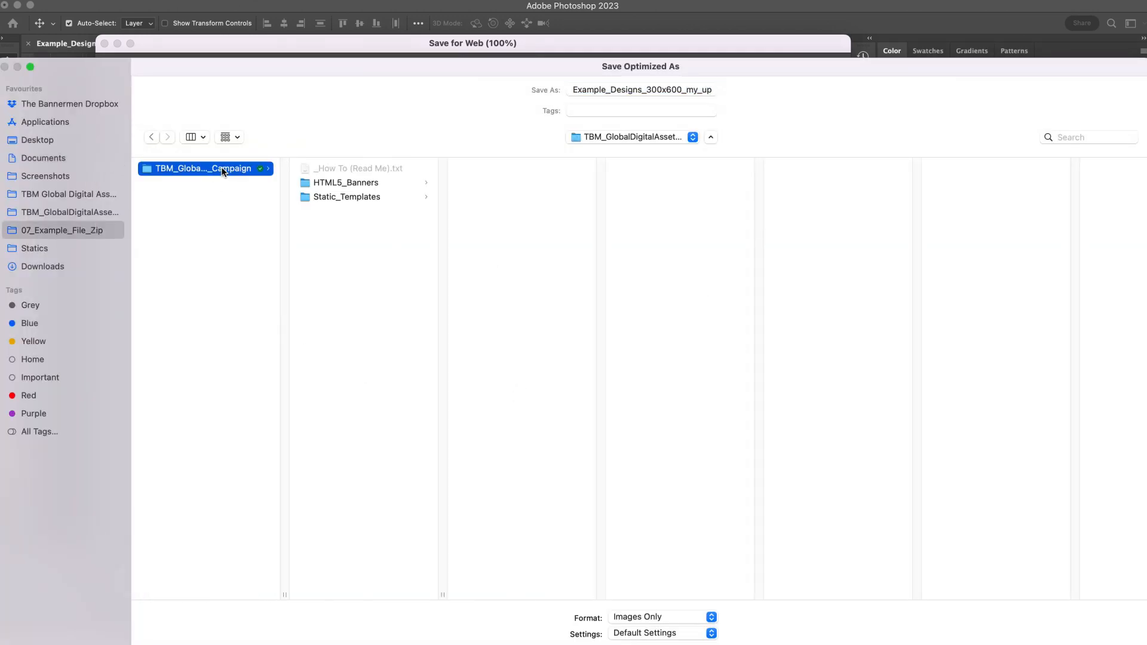
click(350, 184)
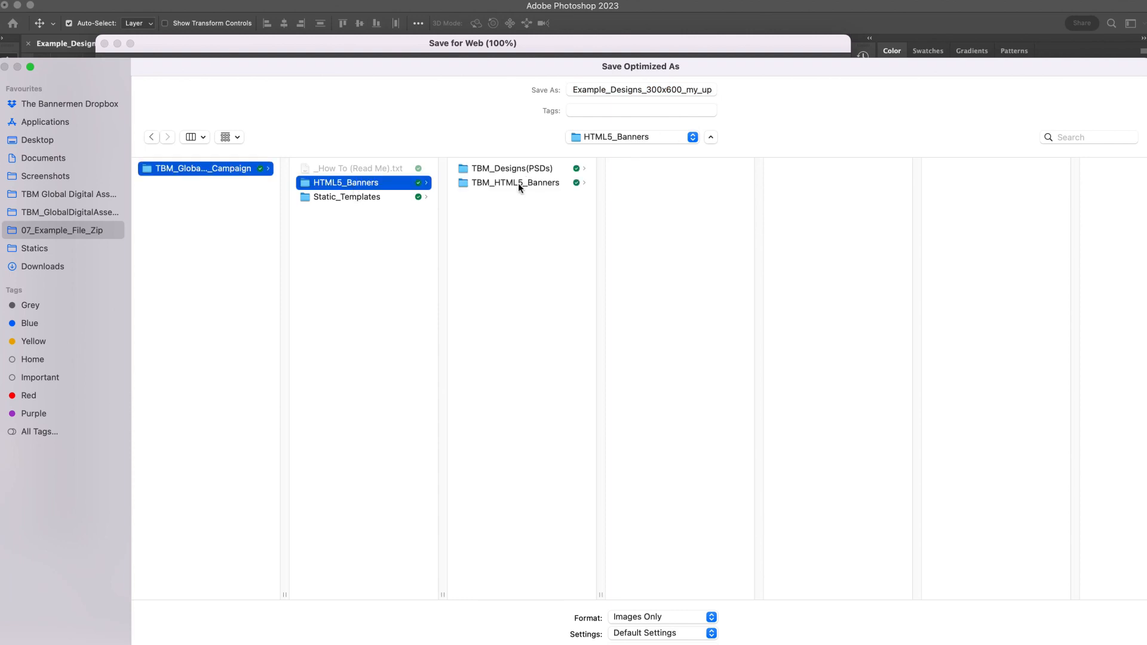
click(518, 183)
click(660, 169)
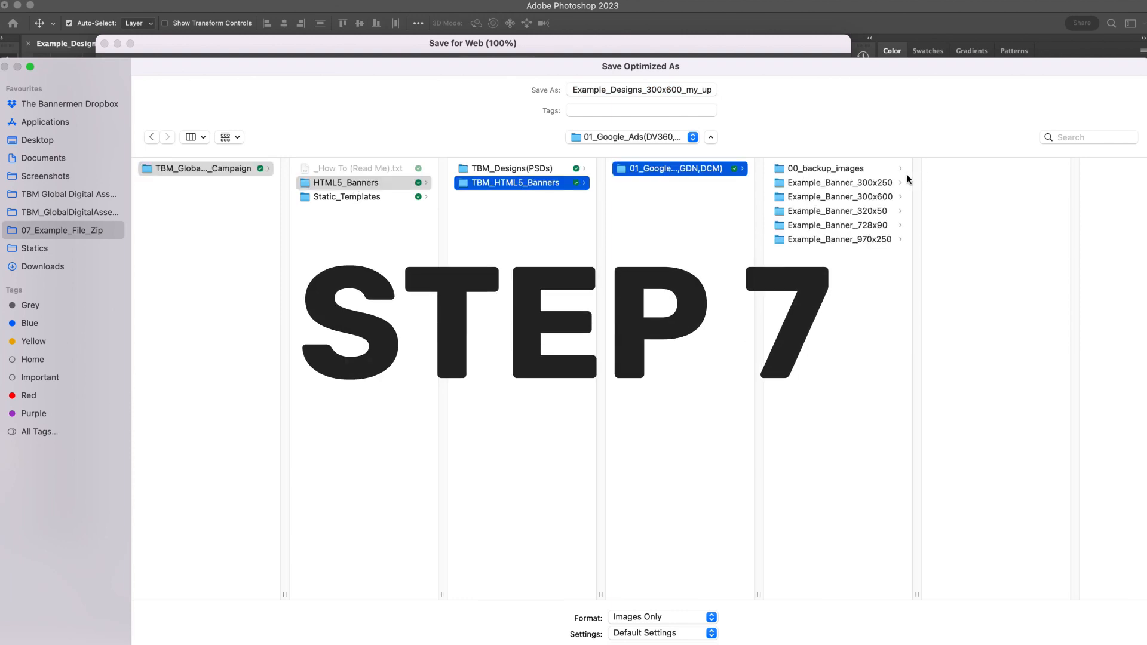
click(835, 170)
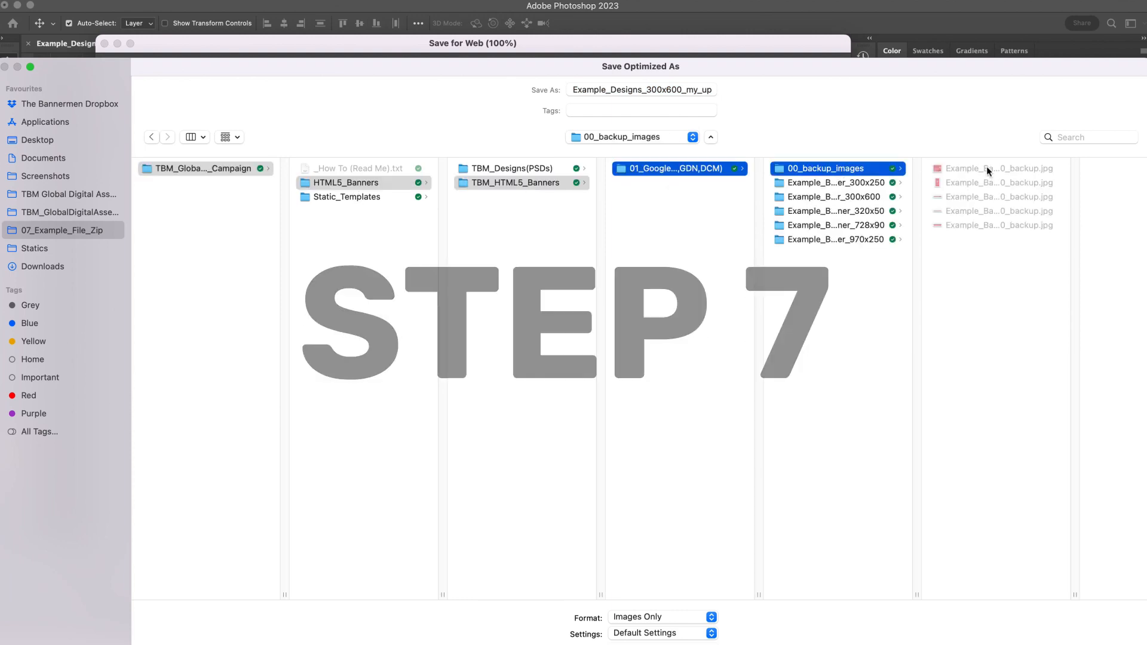
- Save the export over the existing Example_Banner_300x600_backup.jpg, replacing that file, and preview the new image in Finder
click(957, 181)
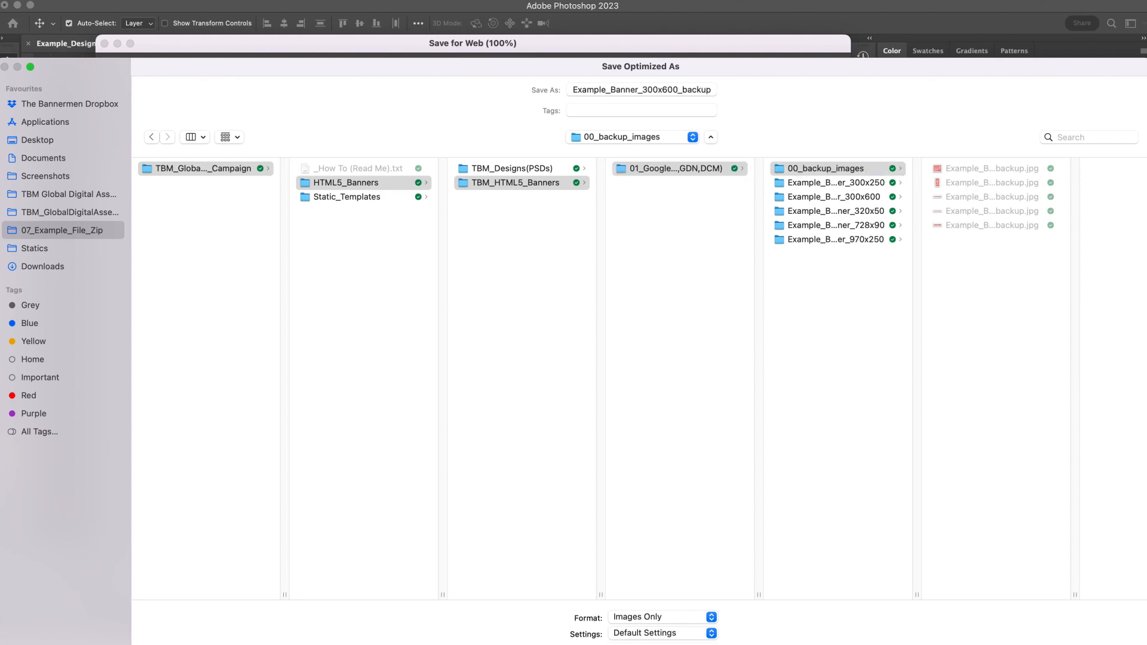
key(Return)
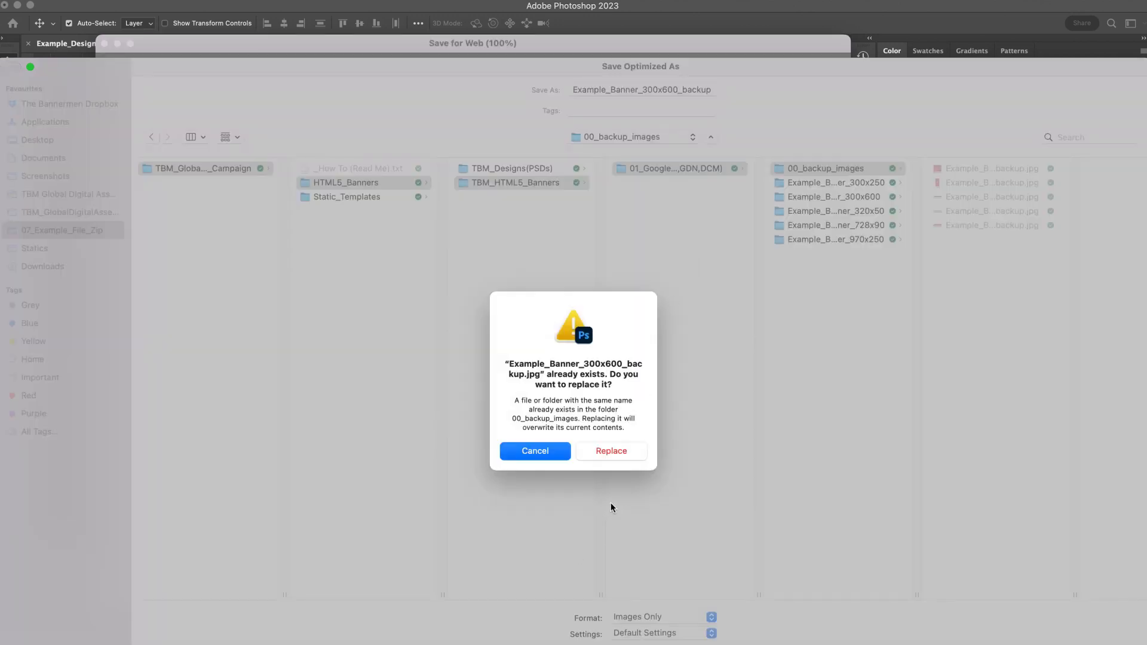
click(627, 454)
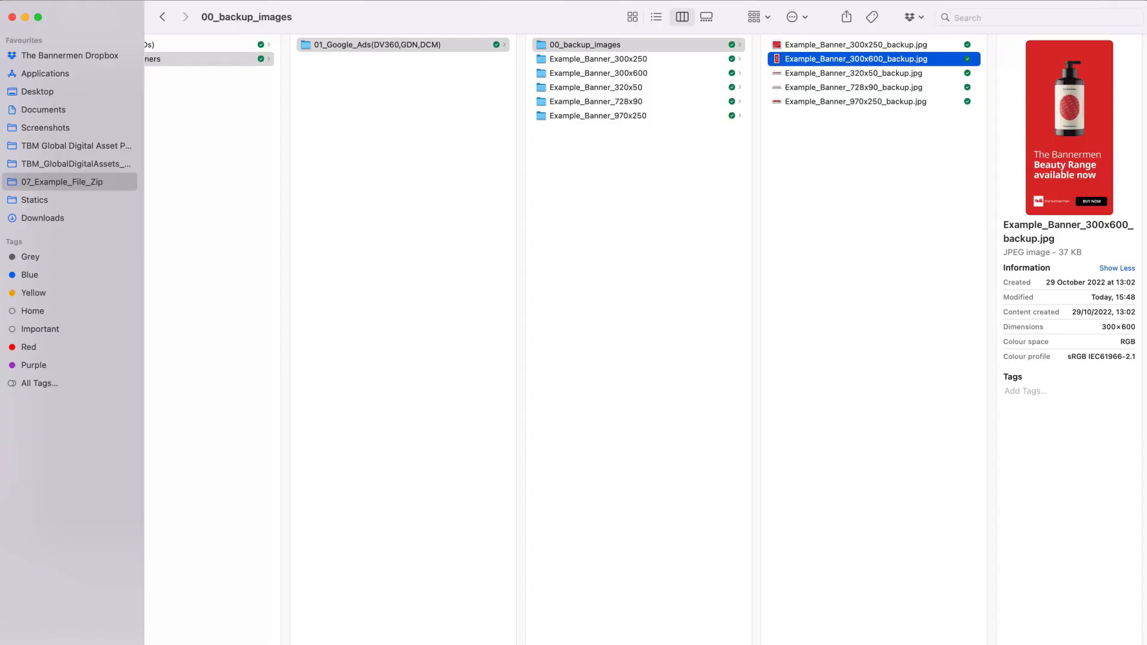
key(space)
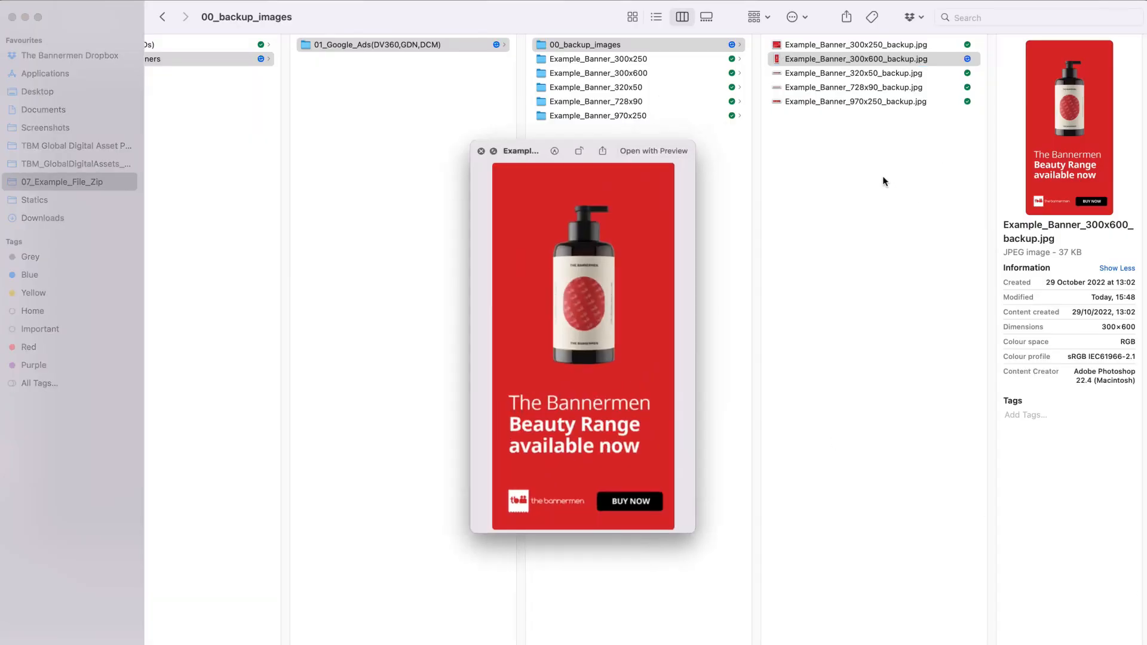